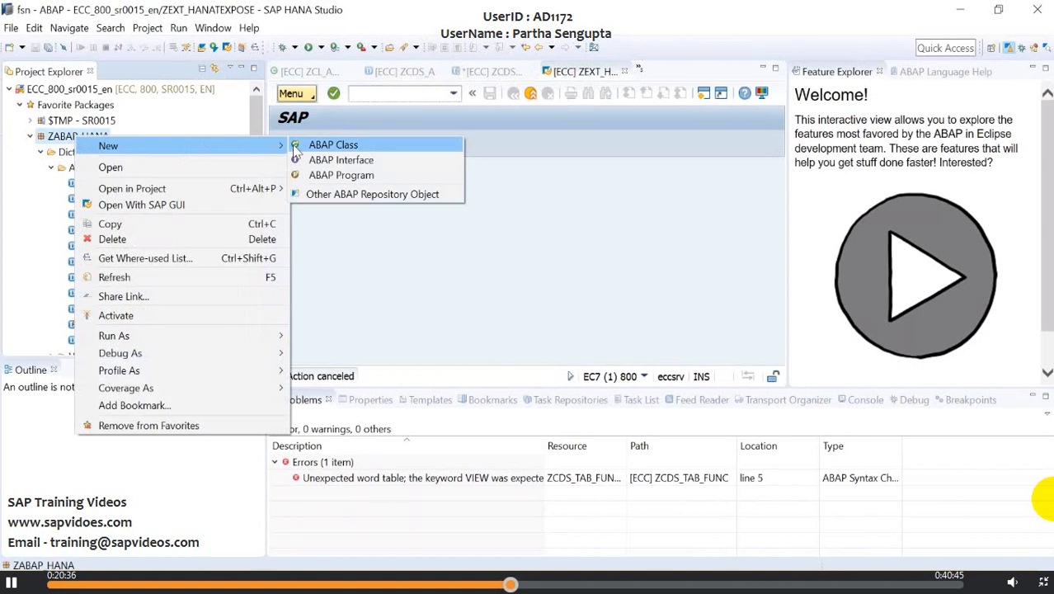
- Start a new HANA Transport Container for package ZABAP_HANA, up to its HANA delivery unit name
click(325, 194)
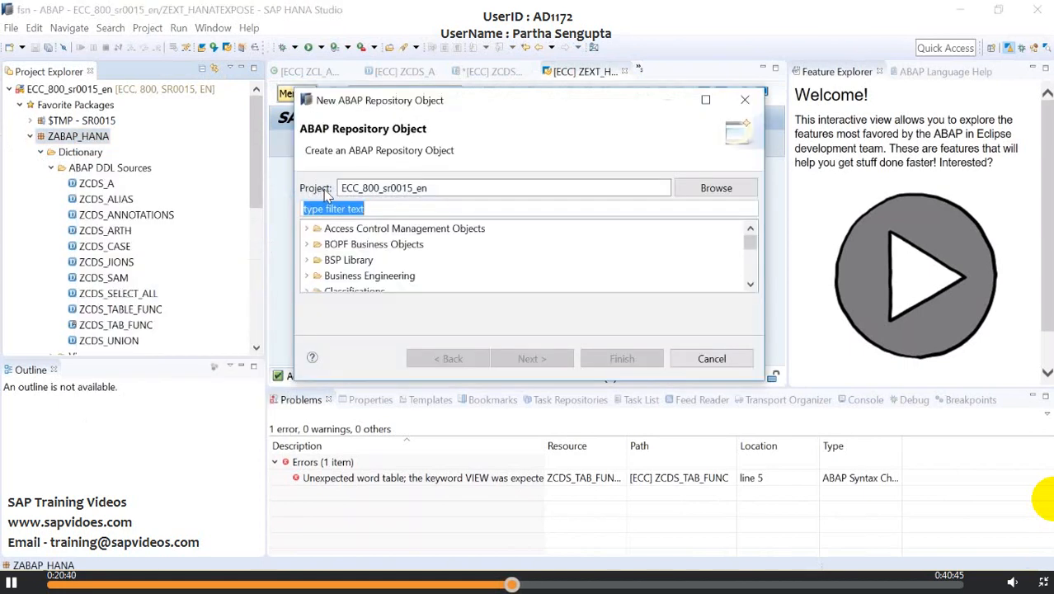
text(han)
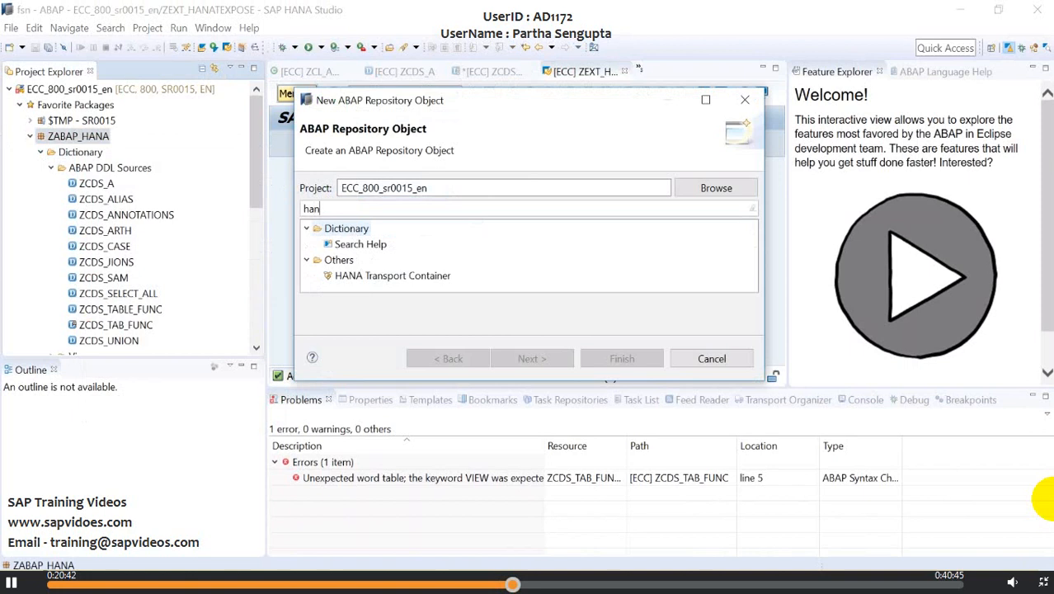
text(a)
click(399, 246)
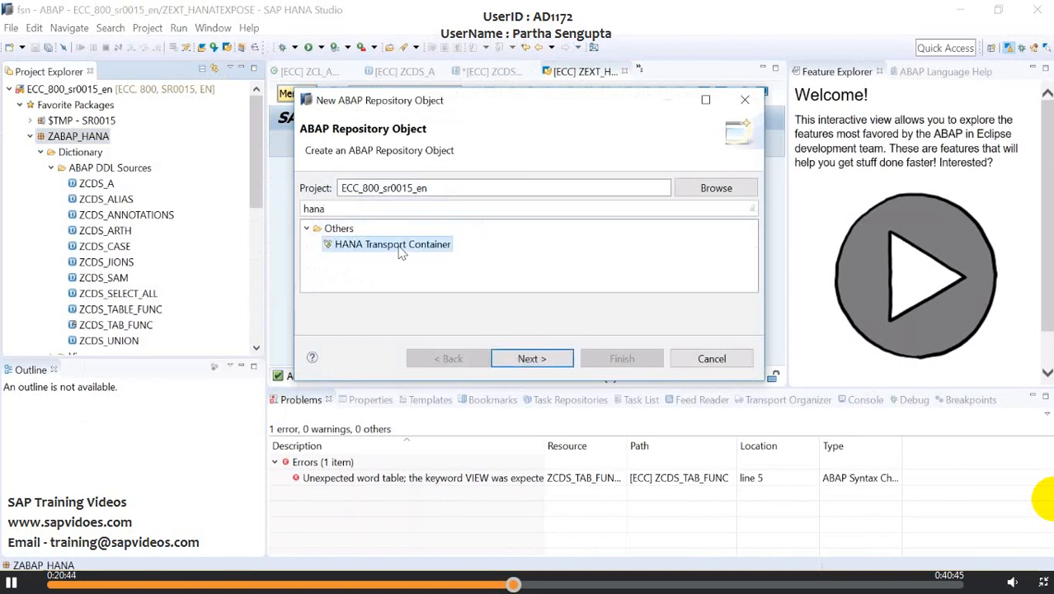
click(514, 360)
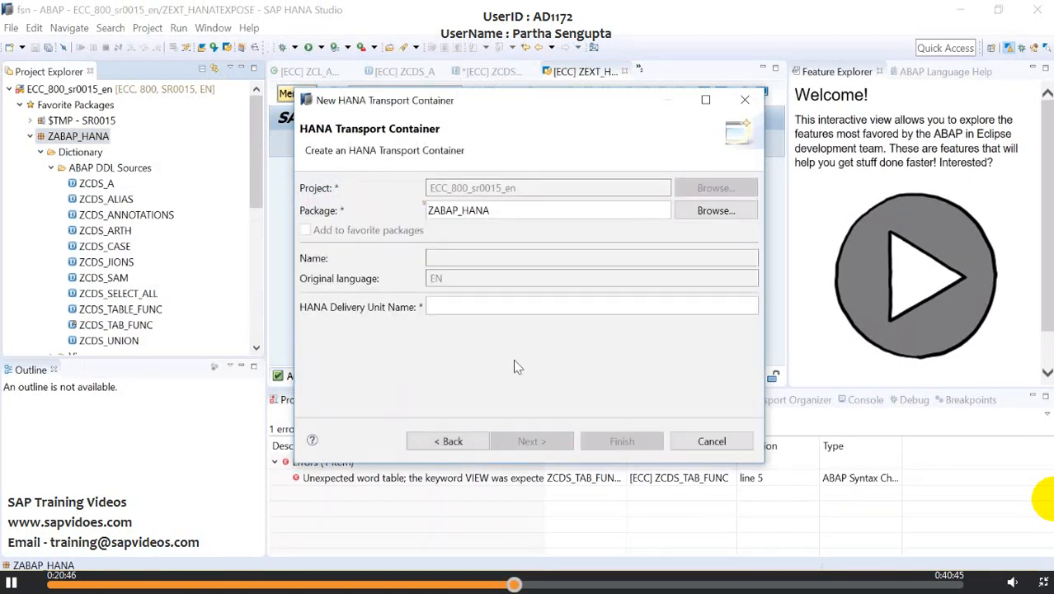
click(449, 304)
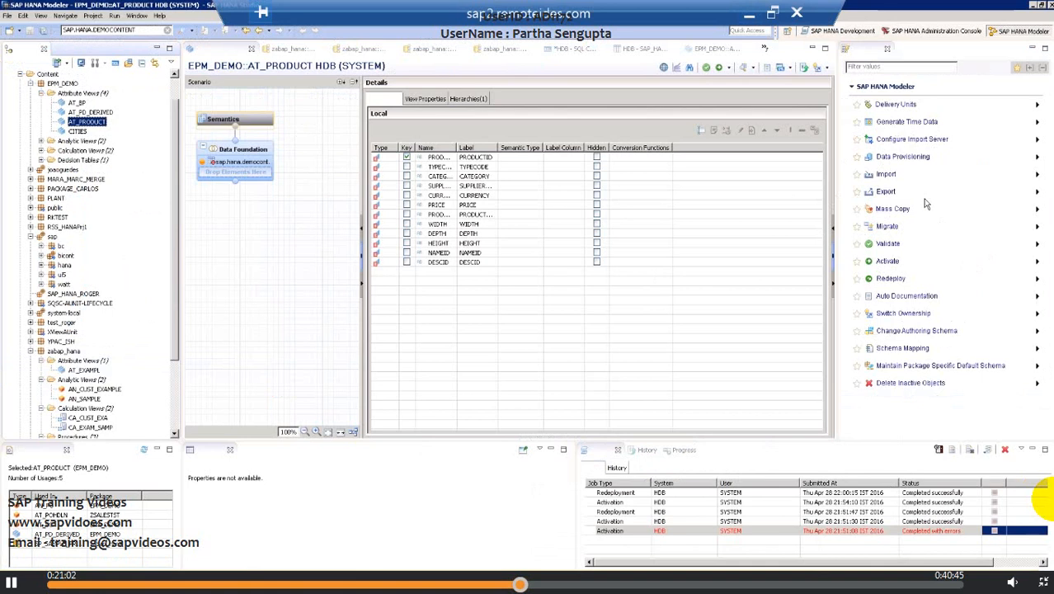
- Switch to SAP HANA Modeler and search the system for objects matching "zdu", then "zd"
click(48, 74)
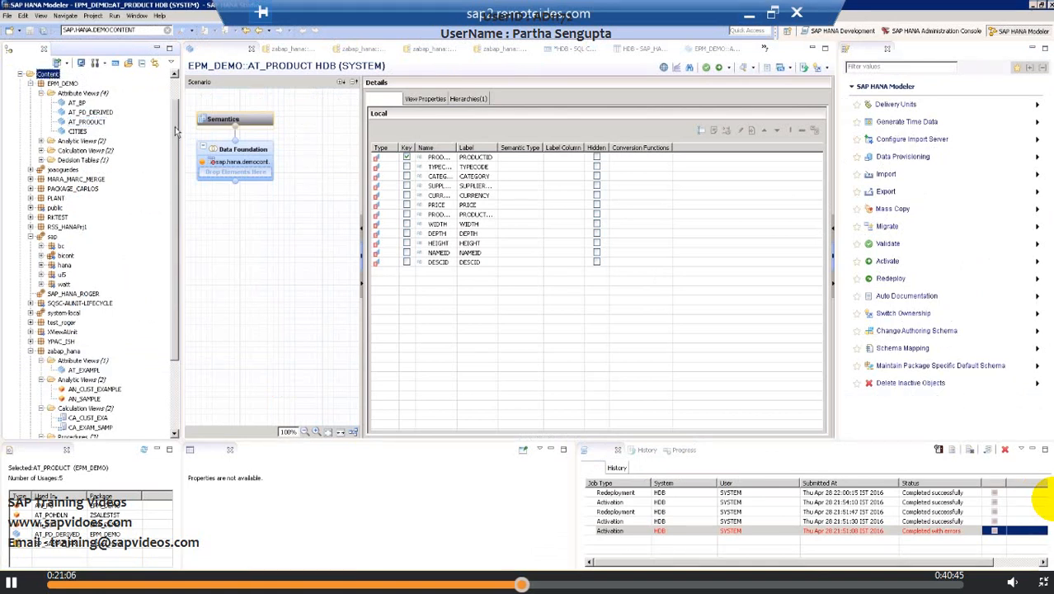
click(149, 29)
key(BackSpace)
key(BackSpace)
key(BackSpace)
key(BackSpace)
key(BackSpace)
key(BackSpace)
key(BackSpace)
key(BackSpace)
key(BackSpace)
key(BackSpace)
key(BackSpace)
key(BackSpace)
key(BackSpace)
key(BackSpace)
key(BackSpace)
key(BackSpace)
key(BackSpace)
key(BackSpace)
key(BackSpace)
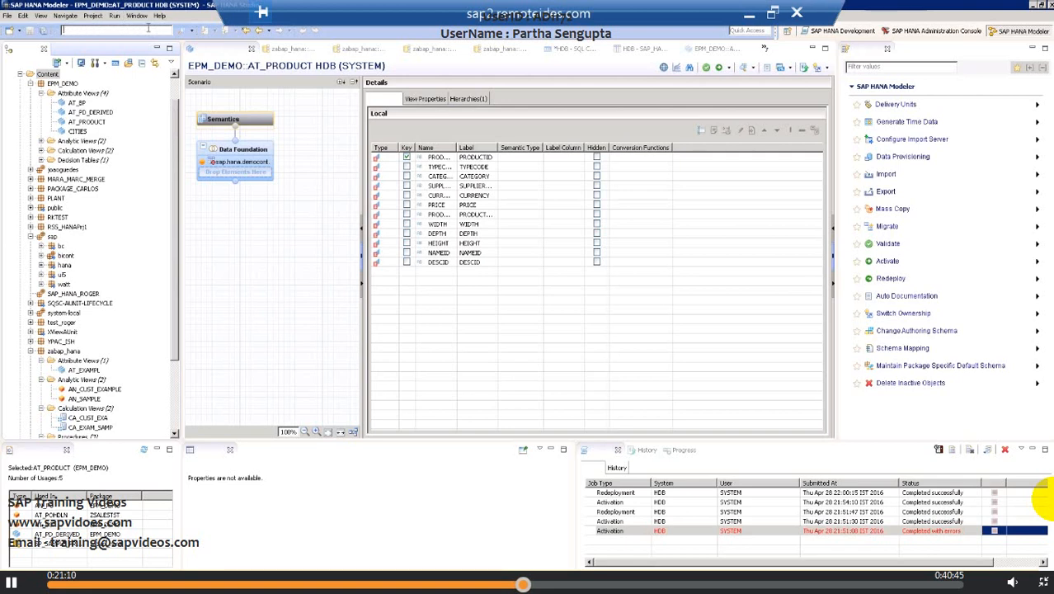
text(zsu)
key(Return)
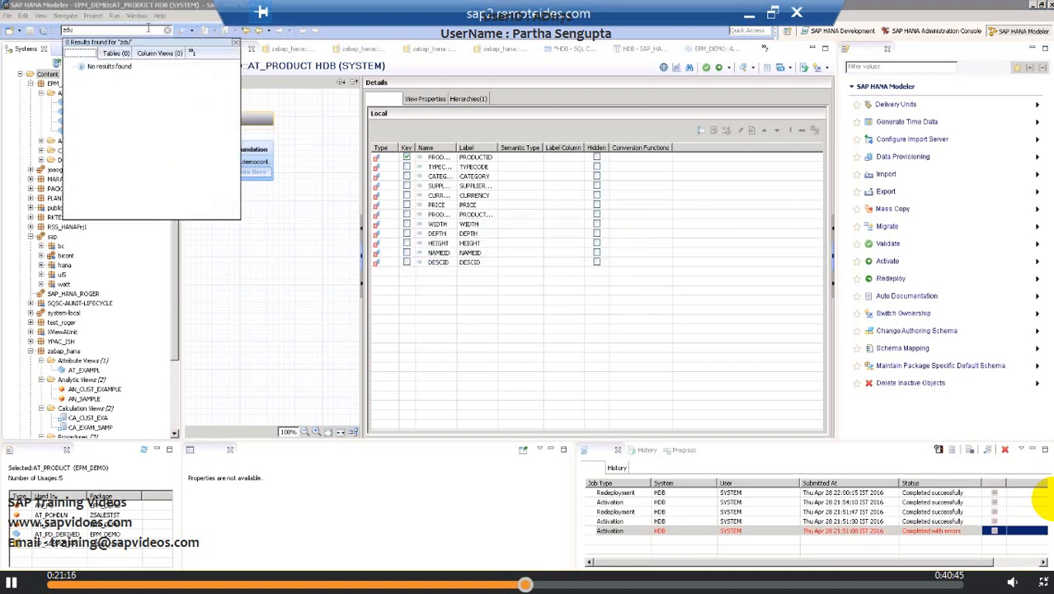
click(86, 30)
key(BackSpace)
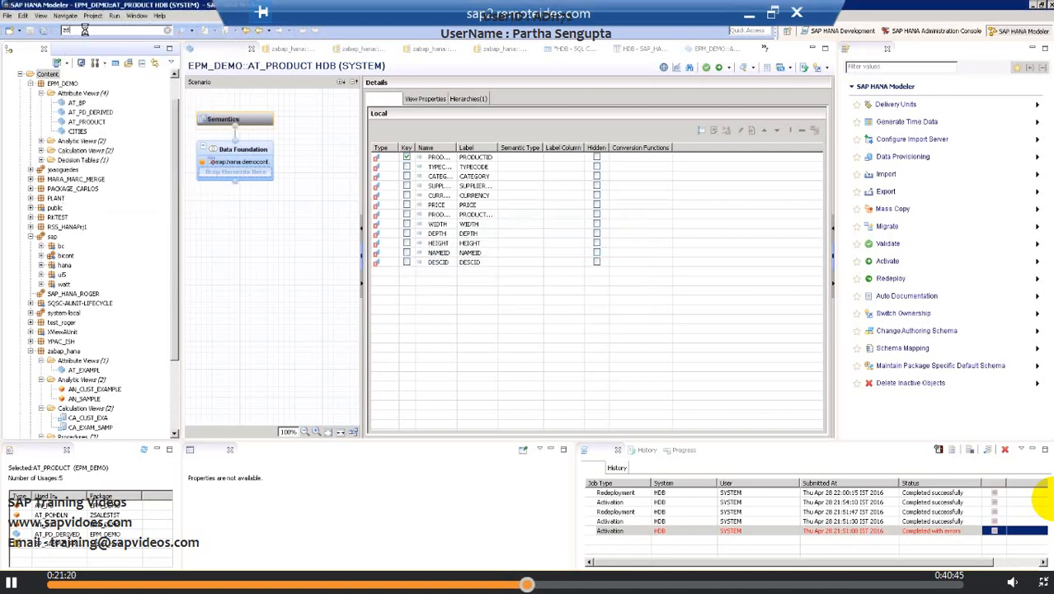
key(Return)
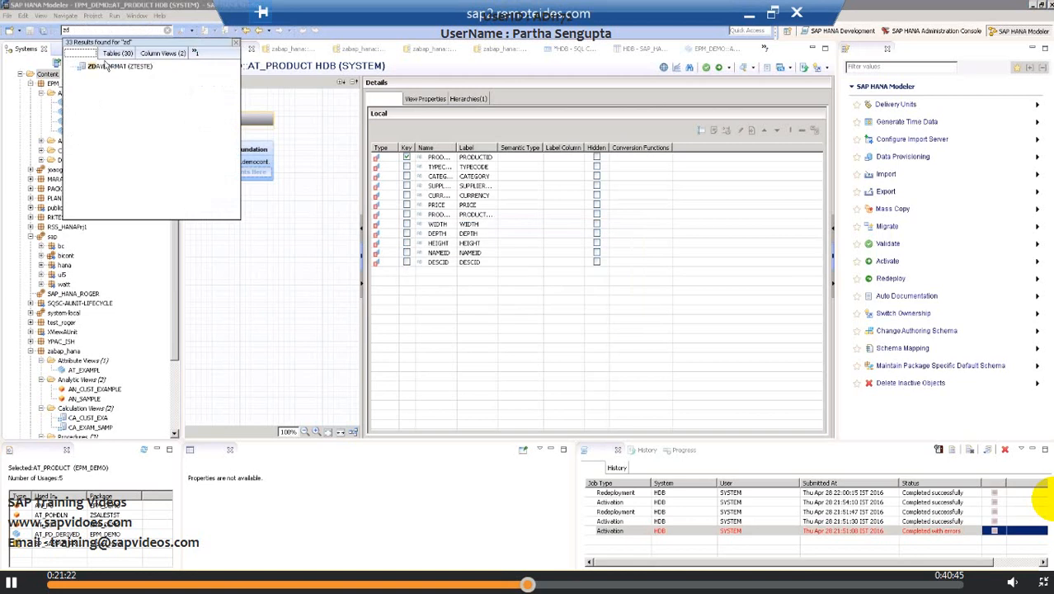
click(112, 70)
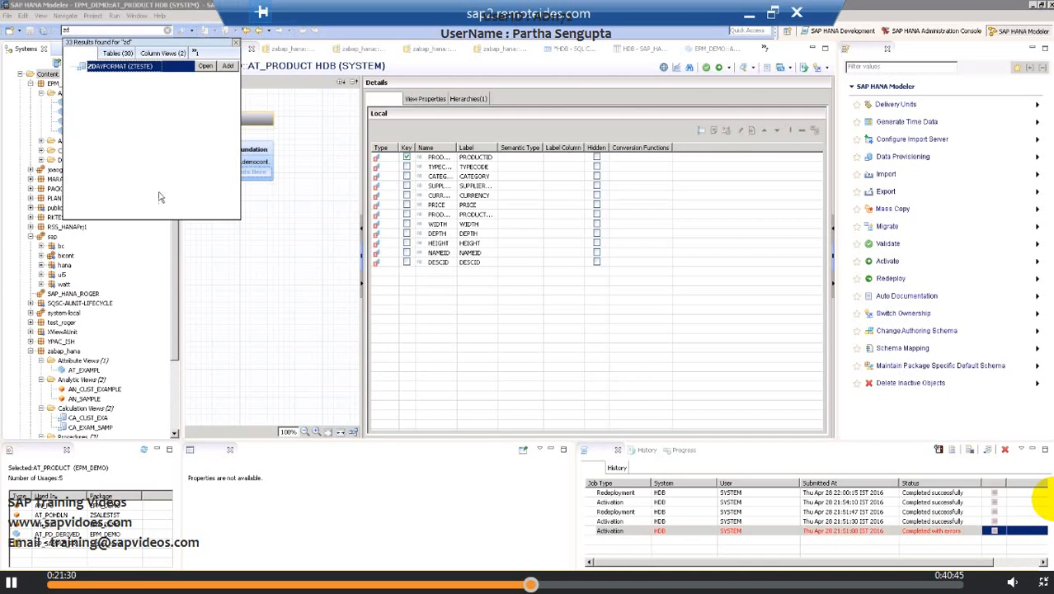
- Check the zabap_hana package's properties and look up the ZHANA_DL delivery unit in the HDB system
click(72, 353)
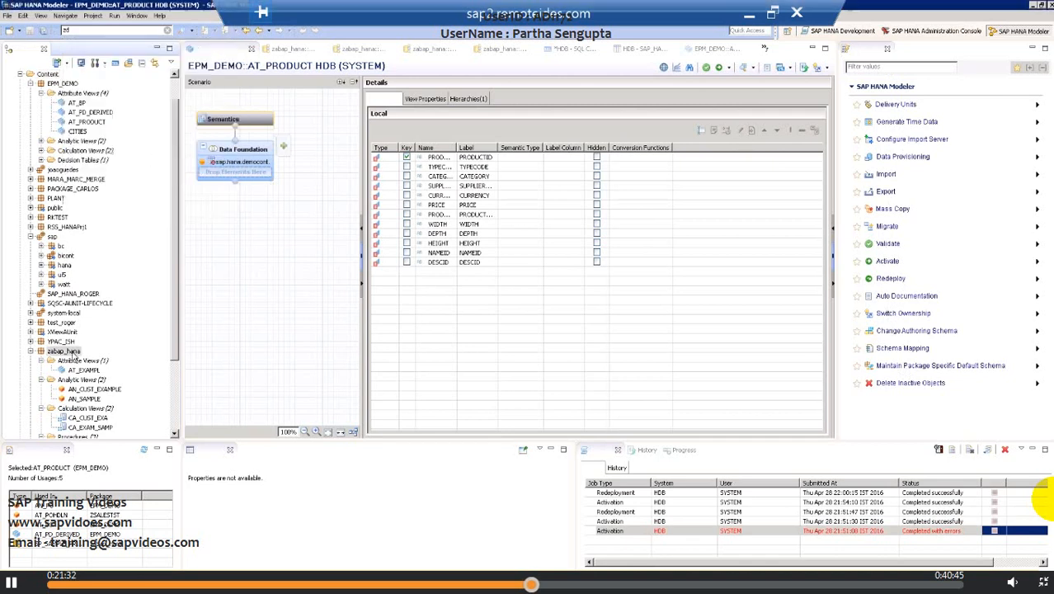
click(72, 353)
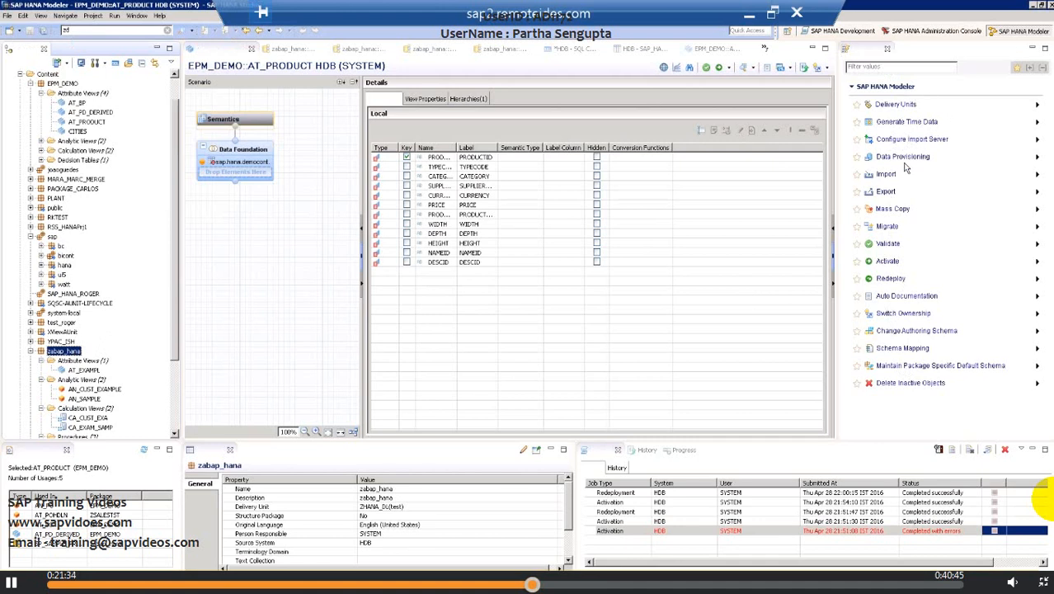
click(897, 105)
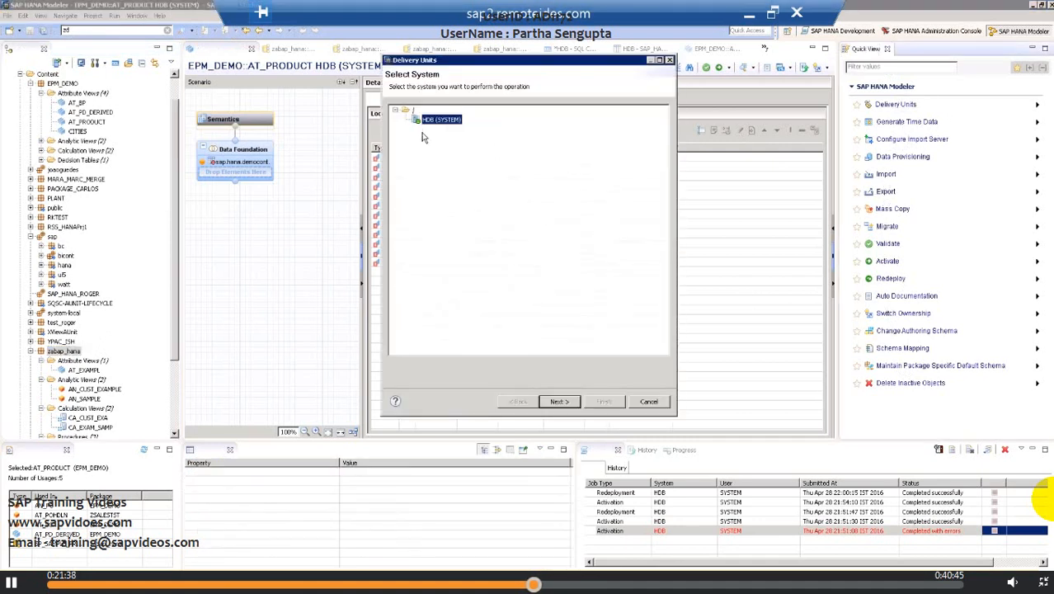
click(550, 401)
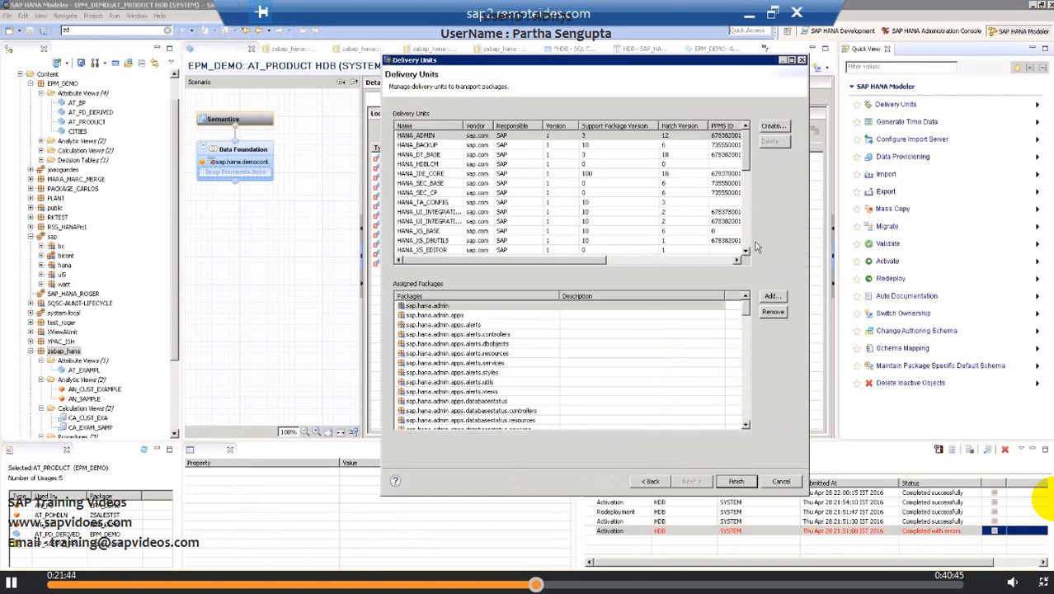
scroll(746, 206, down, 5)
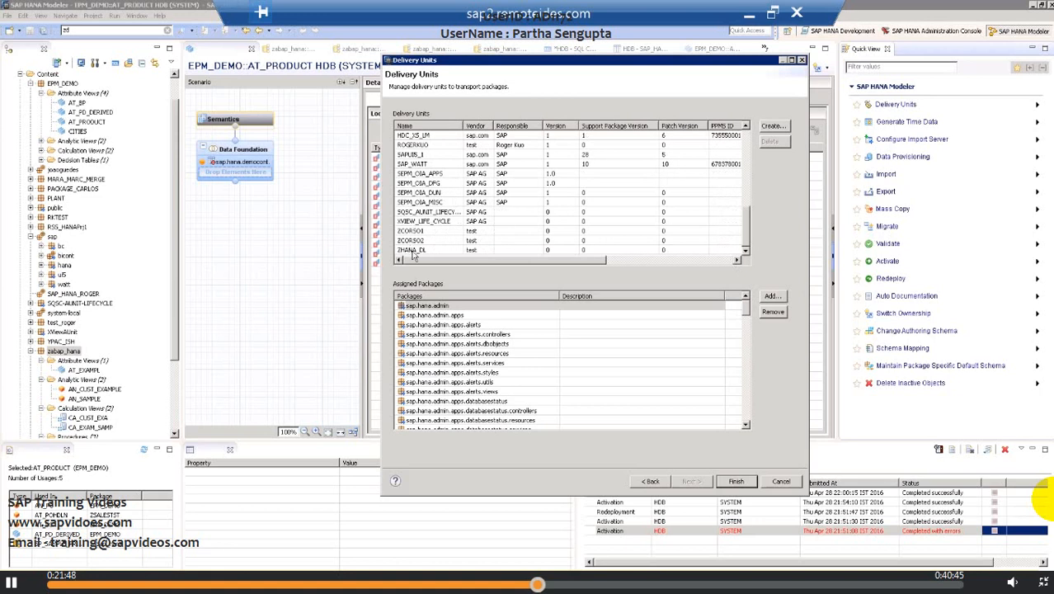
click(412, 251)
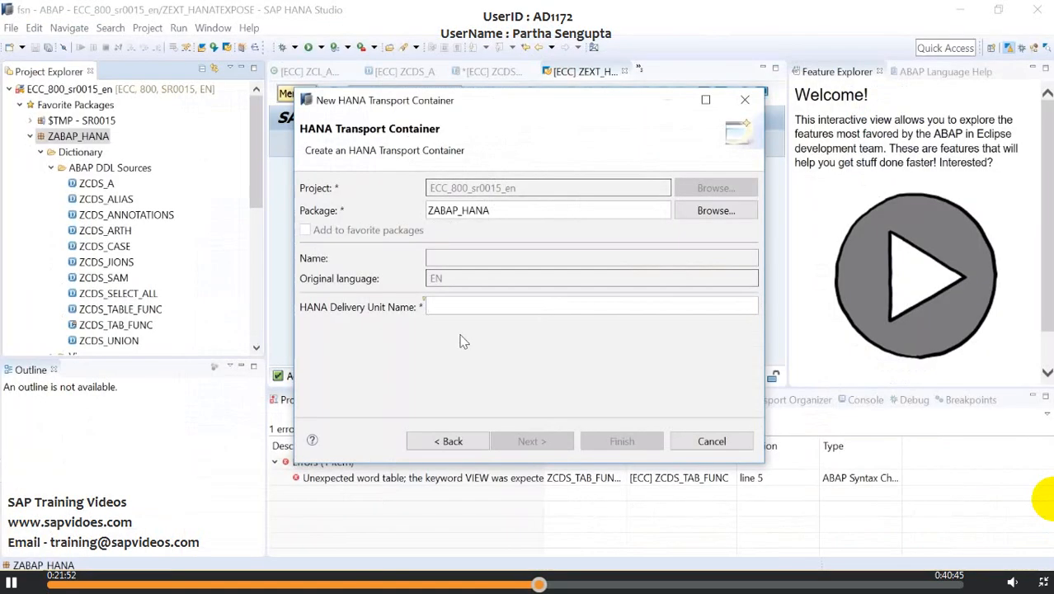
- Back in the New HANA Transport Container dialog, try zhana_dl as the HANA delivery unit name
text(zhana)
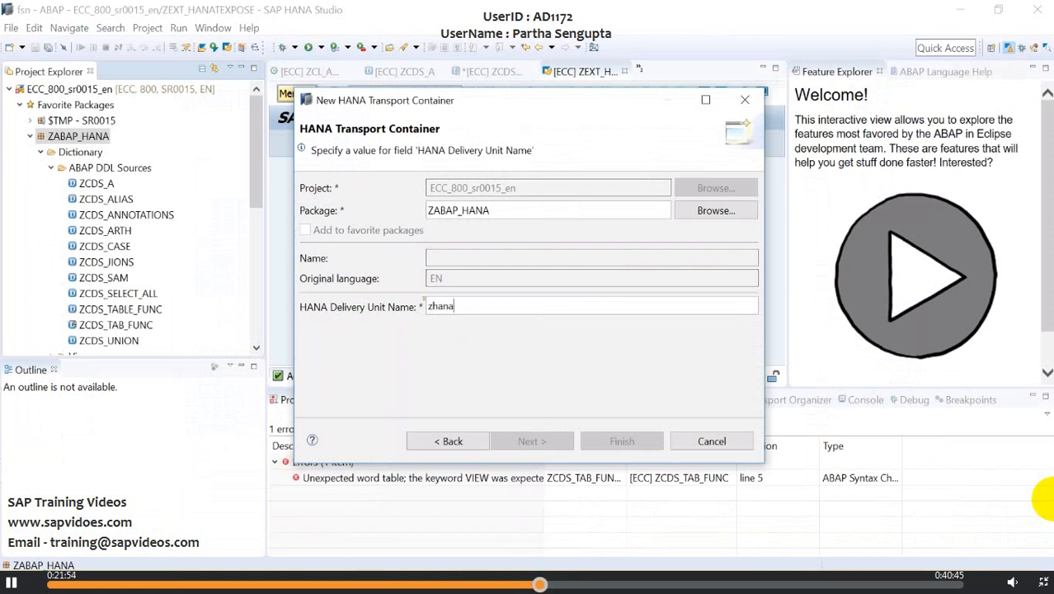
text(_dl)
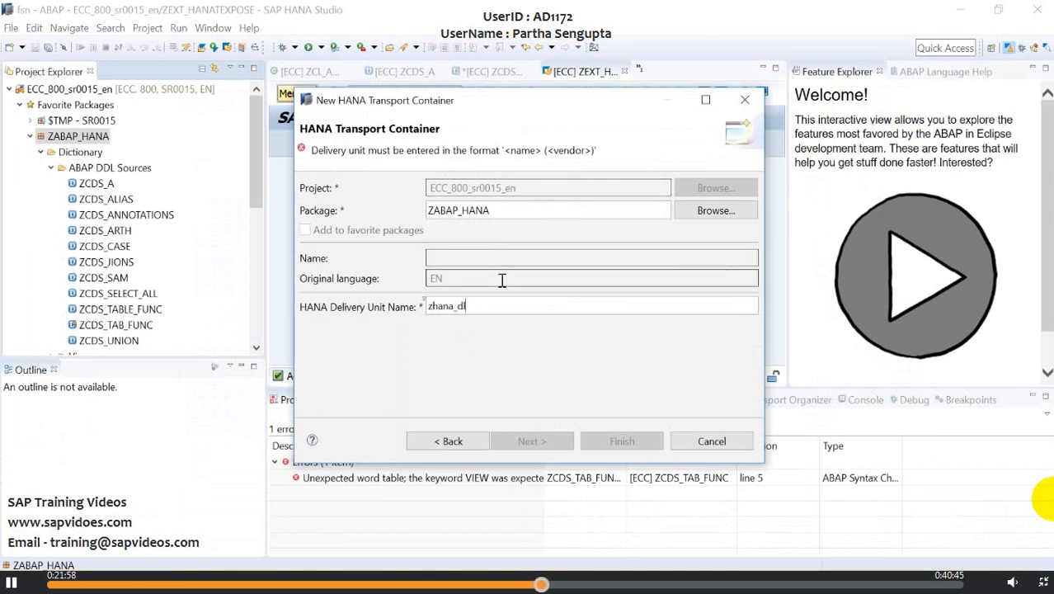
key(BackSpace)
key(BackSpace)
key(BackSpace)
key(BackSpace)
key(BackSpace)
key(BackSpace)
key(BackSpace)
key(Caps_Lock)
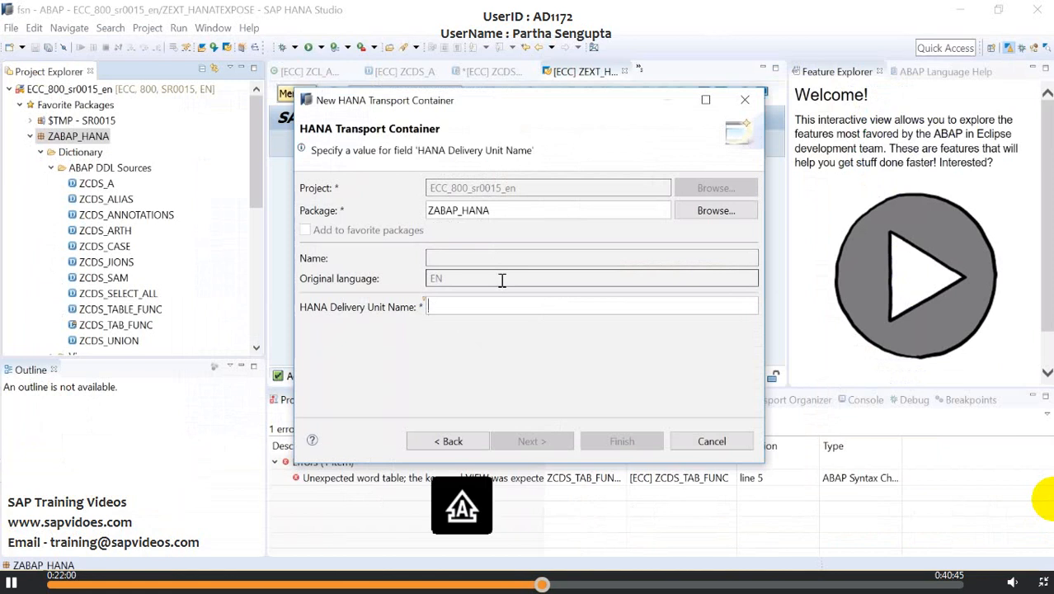
text(Z)
key(BackSpace)
key(Caps_Lock)
text(z)
key(BackSpace)
key(Caps_Lock)
text(Z)
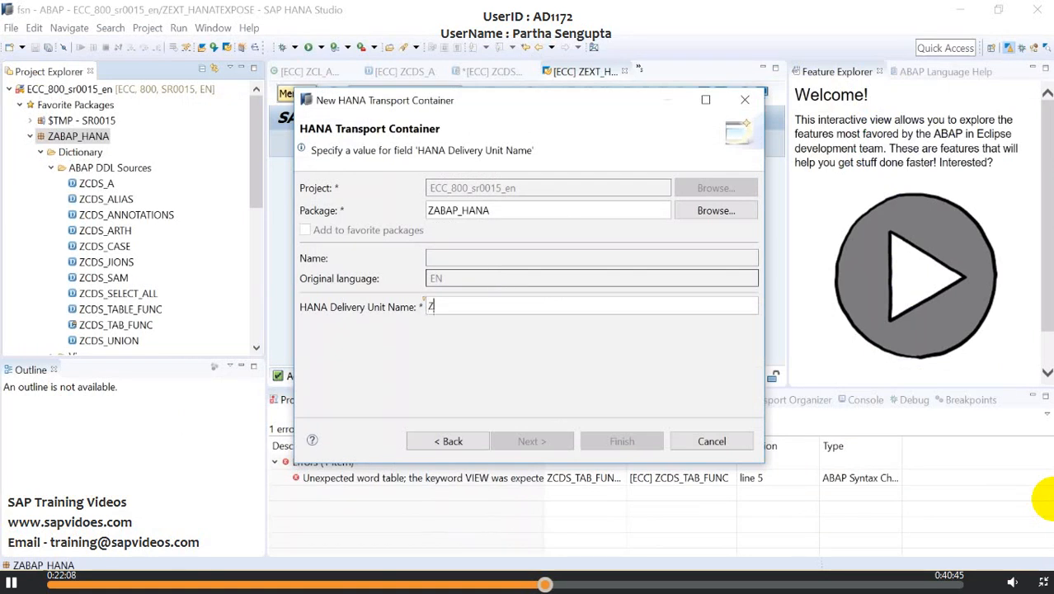
key(BackSpace)
- Try <ZHANA_dl> as the HANA delivery unit name, then clear the entry
text(<)
key(Caps_Lock)
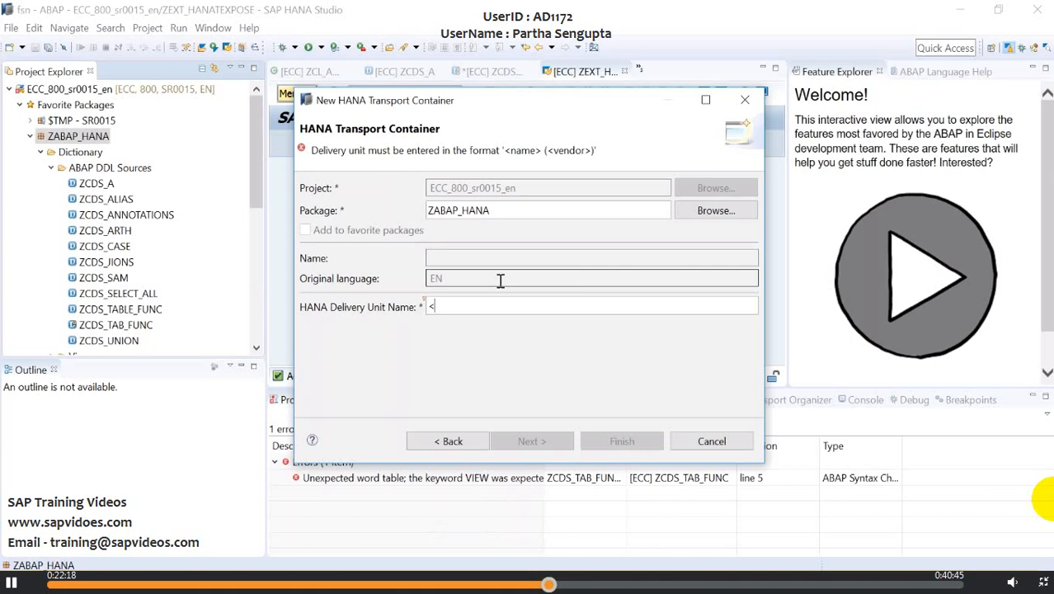
key(Caps_Lock)
text(ZHANA)
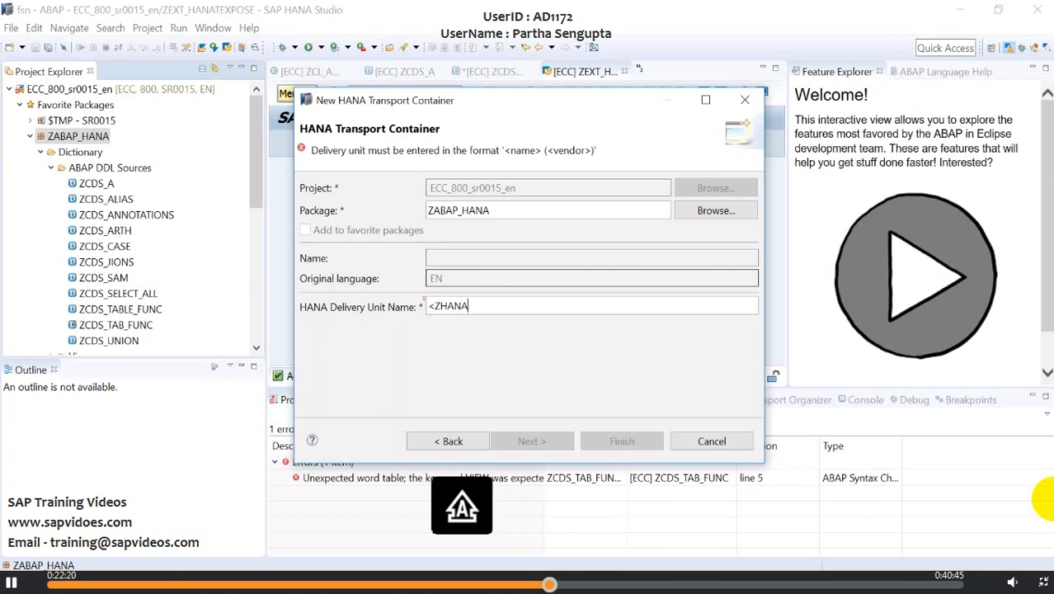
text(_dl)
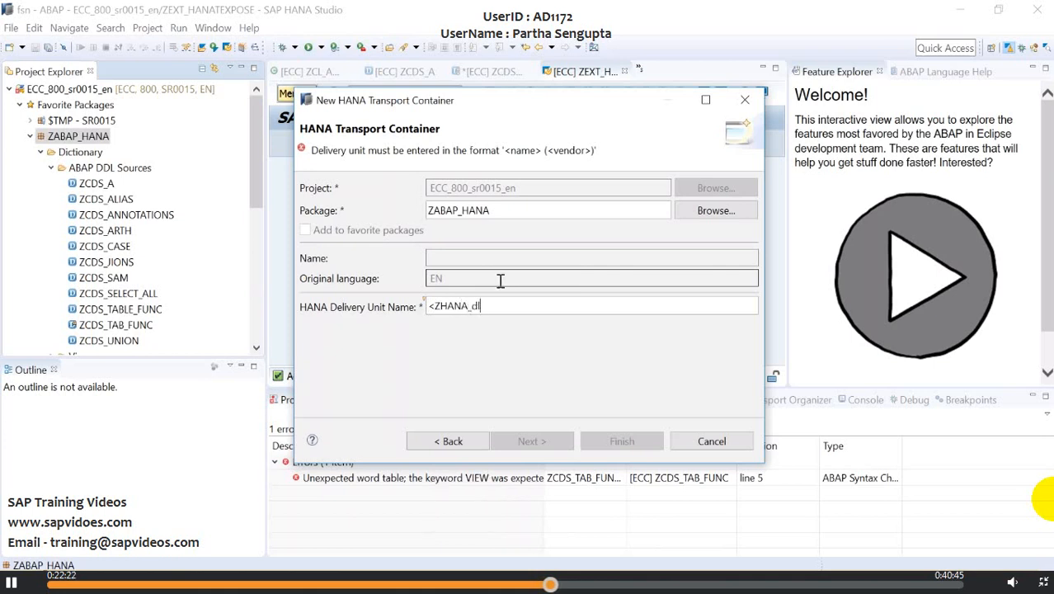
key(BackSpace)
key(BackSpace)
text(dl)
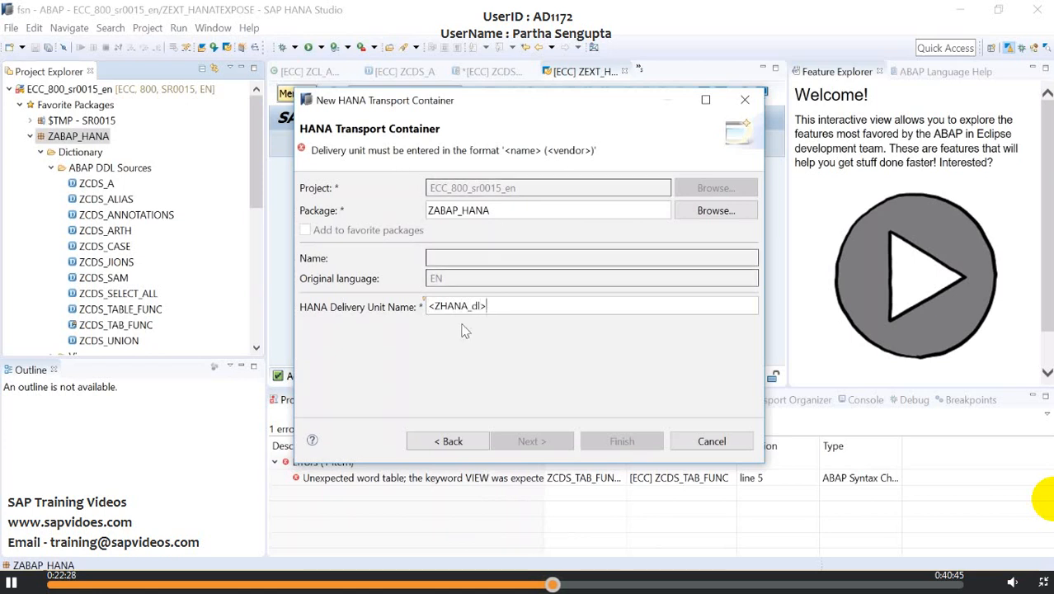
key(BackSpace)
key(BackSpace)
key(BackSpace)
key(BackSpace)
key(BackSpace)
key(BackSpace)
key(BackSpace)
key(BackSpace)
key(BackSpace)
key(BackSpace)
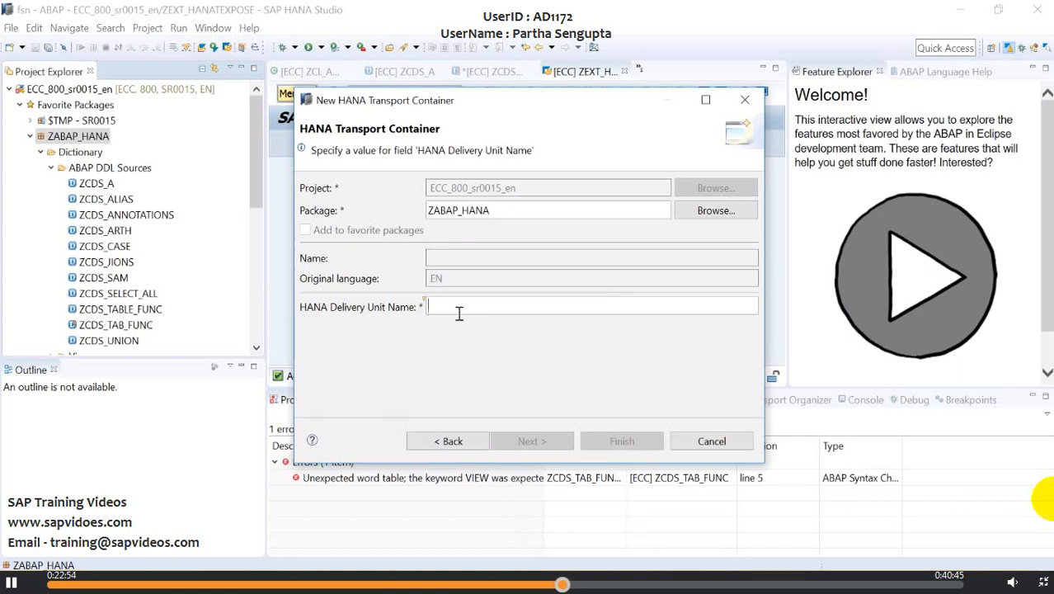
- Enter '<ZHANA_DL>' as the HANA delivery unit name of the transport container
text(<)
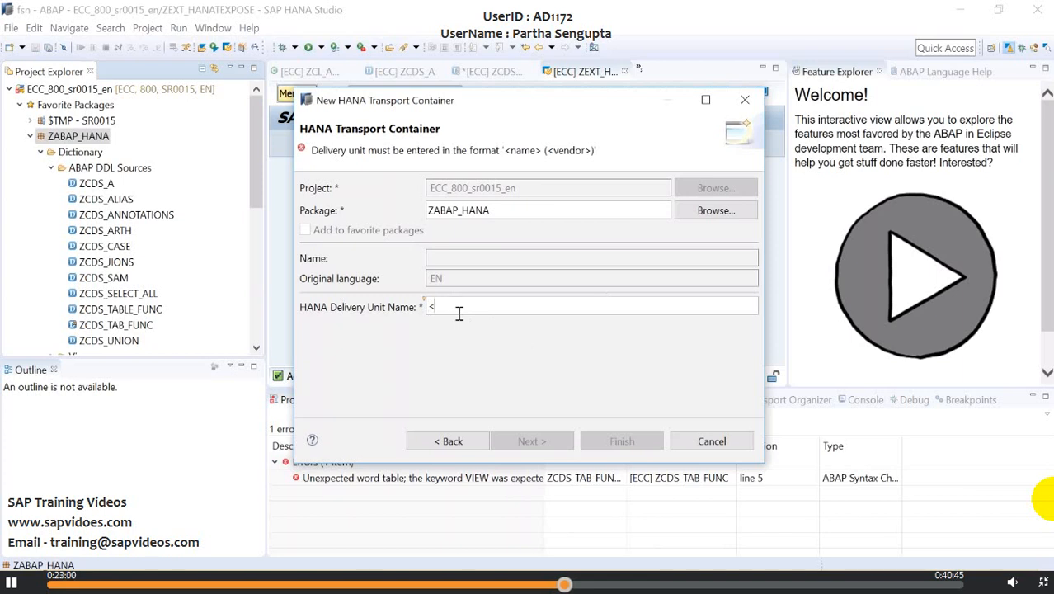
key(BackSpace)
text('<)
key(BackSpace)
text(ZHANA)
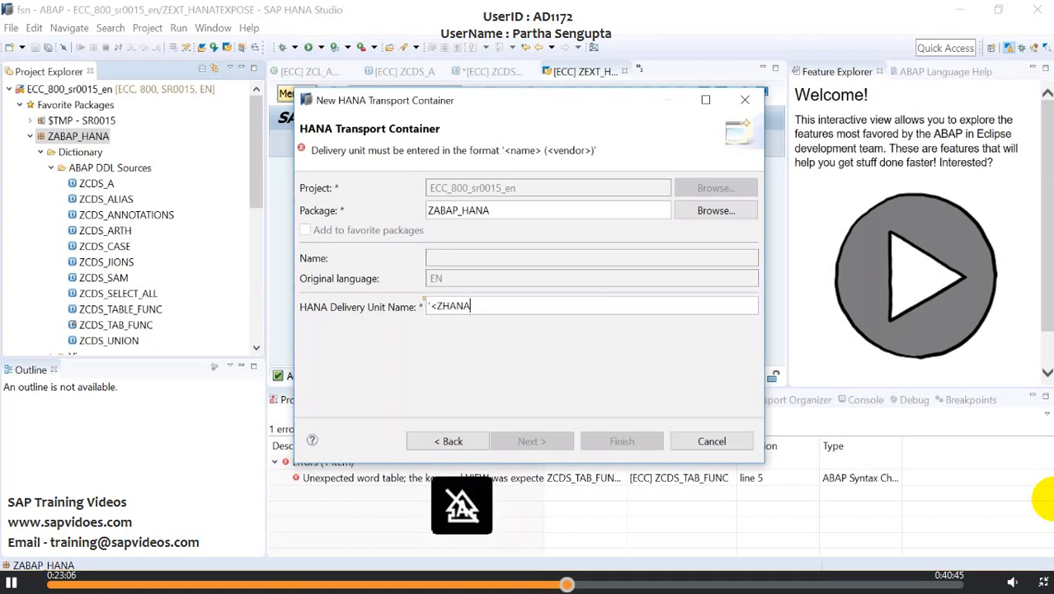
text(_DL)
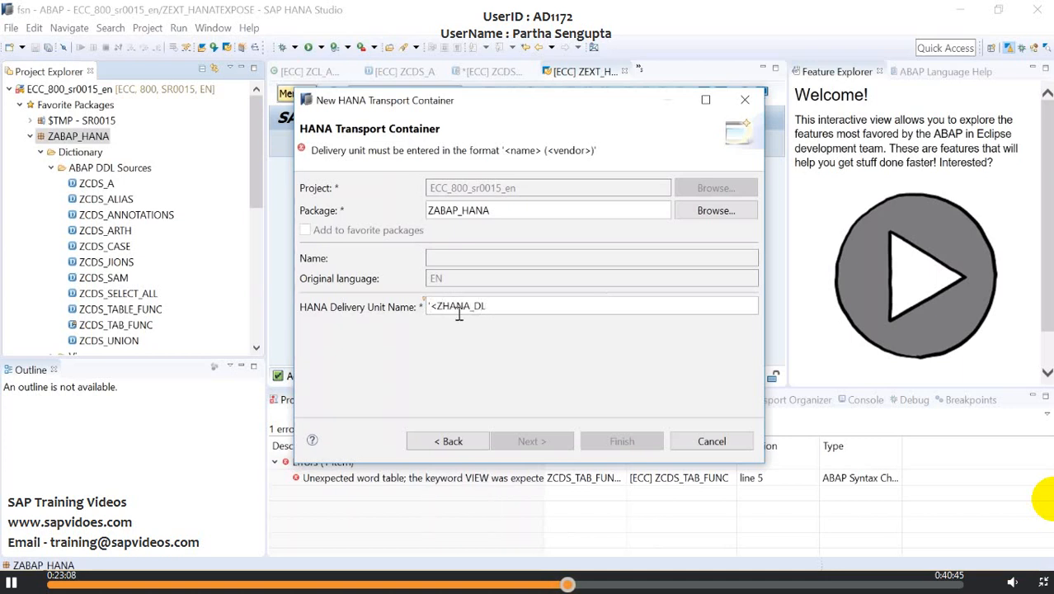
text(>')
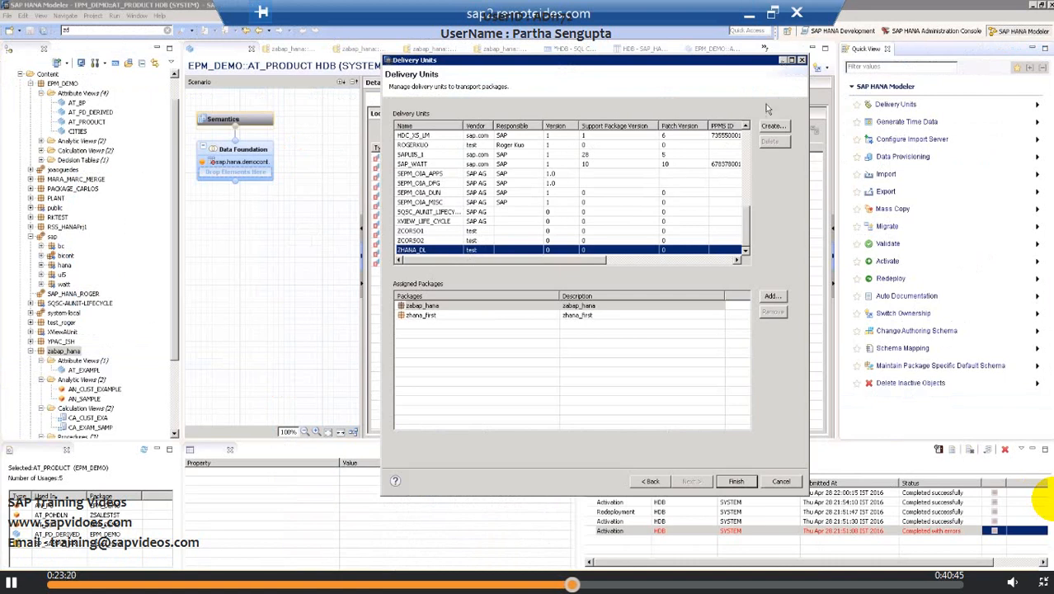
- Return from SAP HANA Modeler to the container dialog and append the vendor (<test>) to the delivery unit name
click(748, 18)
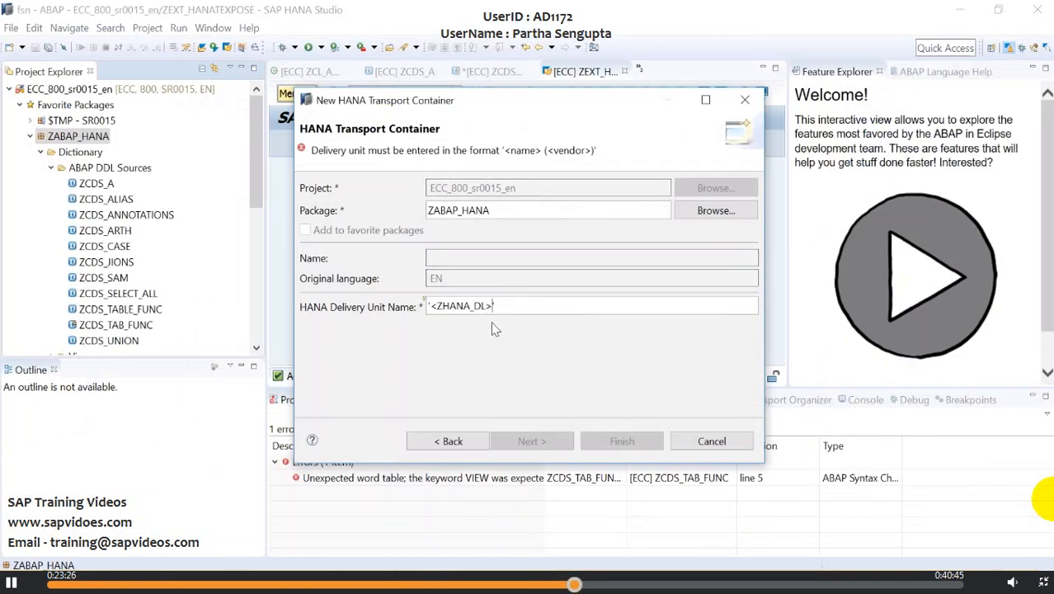
text((<tes)
key(BackSpace)
click(538, 307)
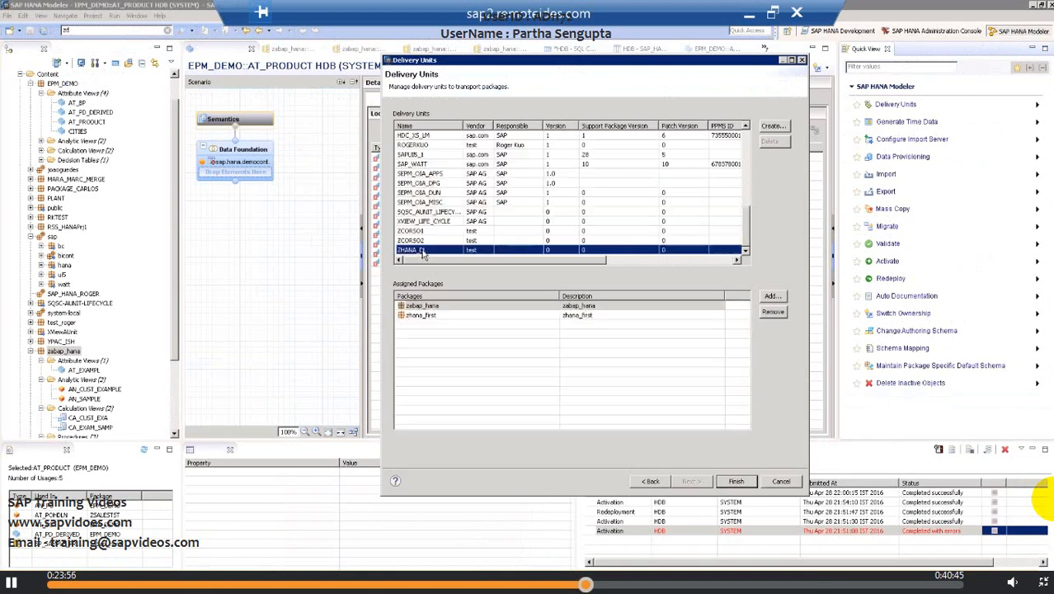
- In SAP HANA Modeler, examine the name, vendor and remaining columns of the ZHANA_DL delivery unit
click(473, 251)
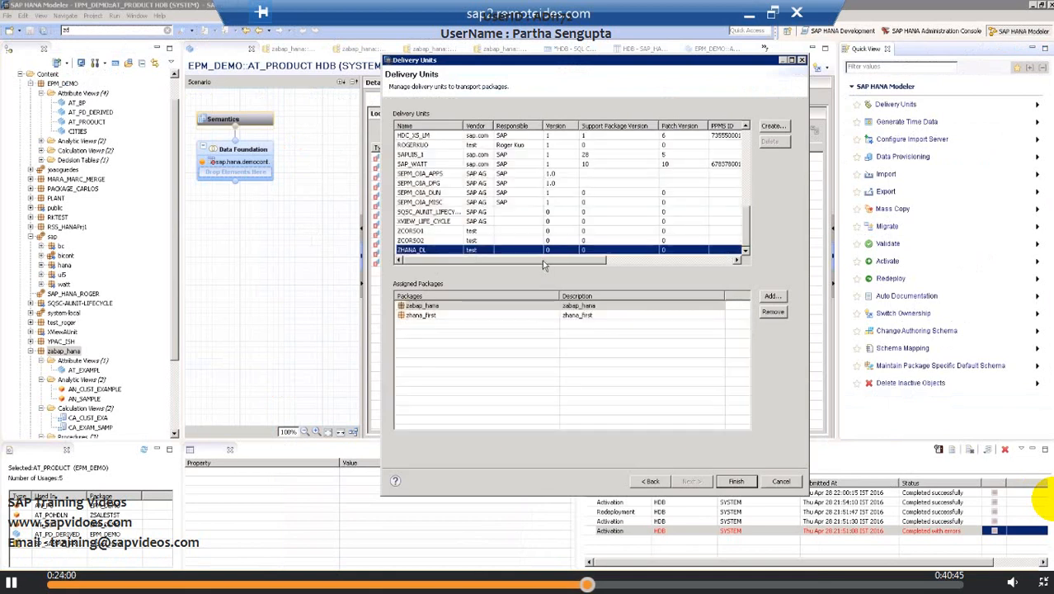
drag(544, 260, 648, 260)
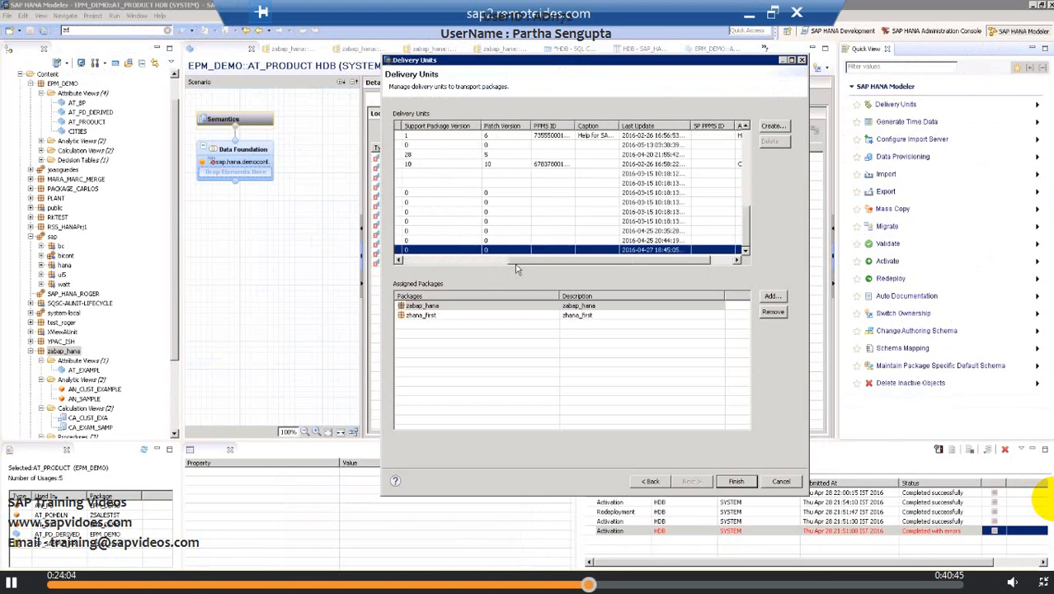
drag(514, 263, 381, 262)
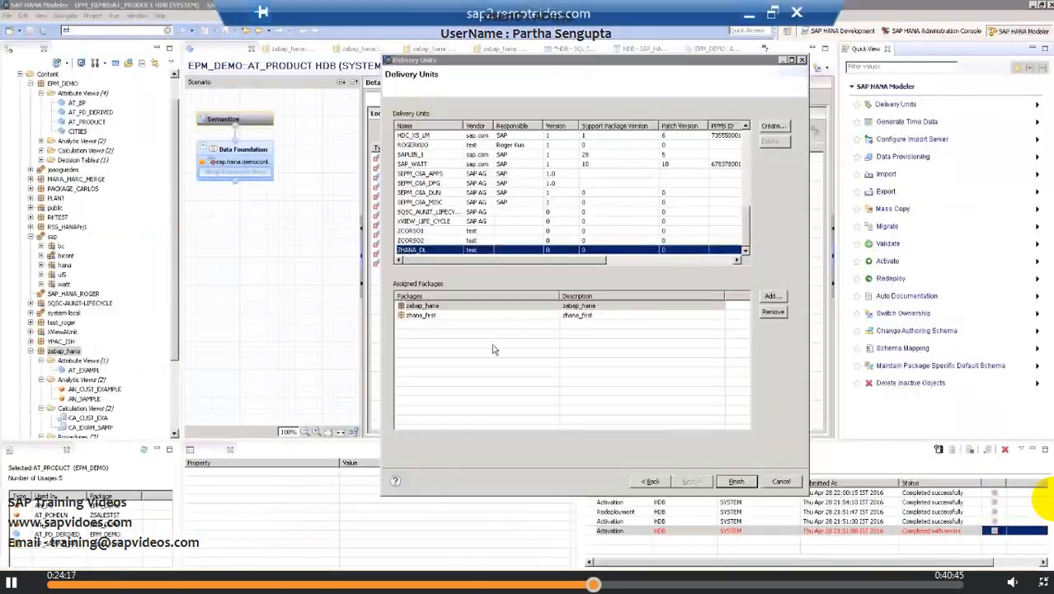
- Check the delivery unit vendors in SAP HANA Modeler, and change the container dialog's delivery unit name to ZHANA_DL(<test>)
click(487, 173)
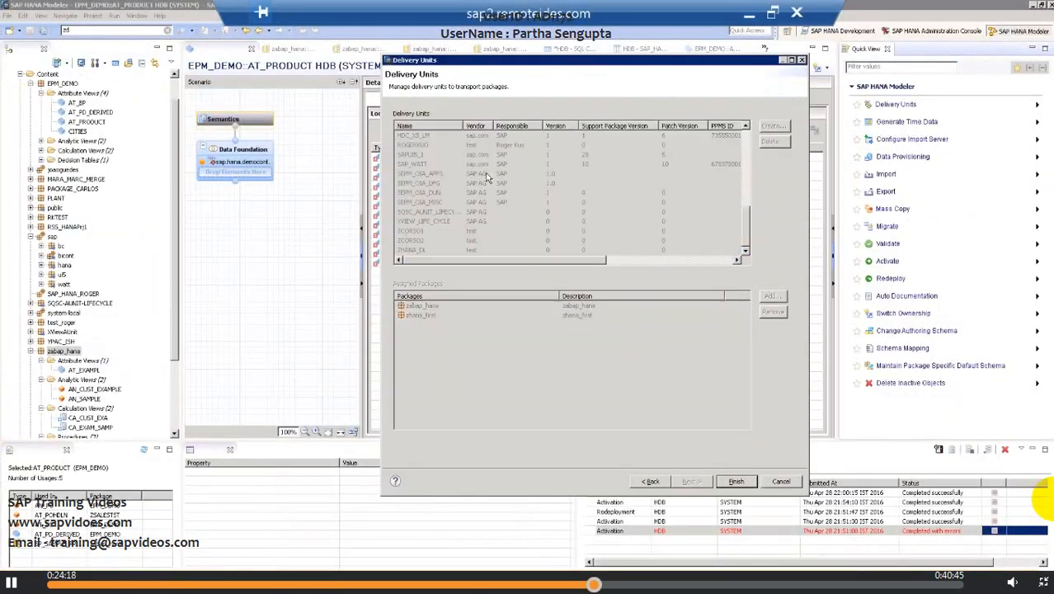
click(483, 145)
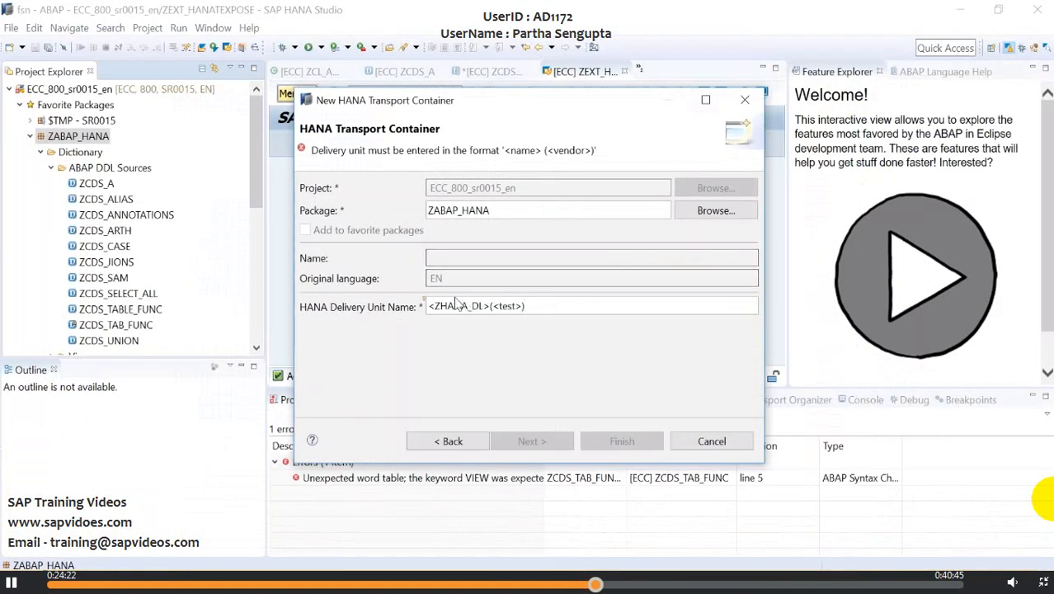
click(434, 306)
key(BackSpace)
key(Right)
key(Right)
key(Right)
key(Right)
key(Right)
key(Right)
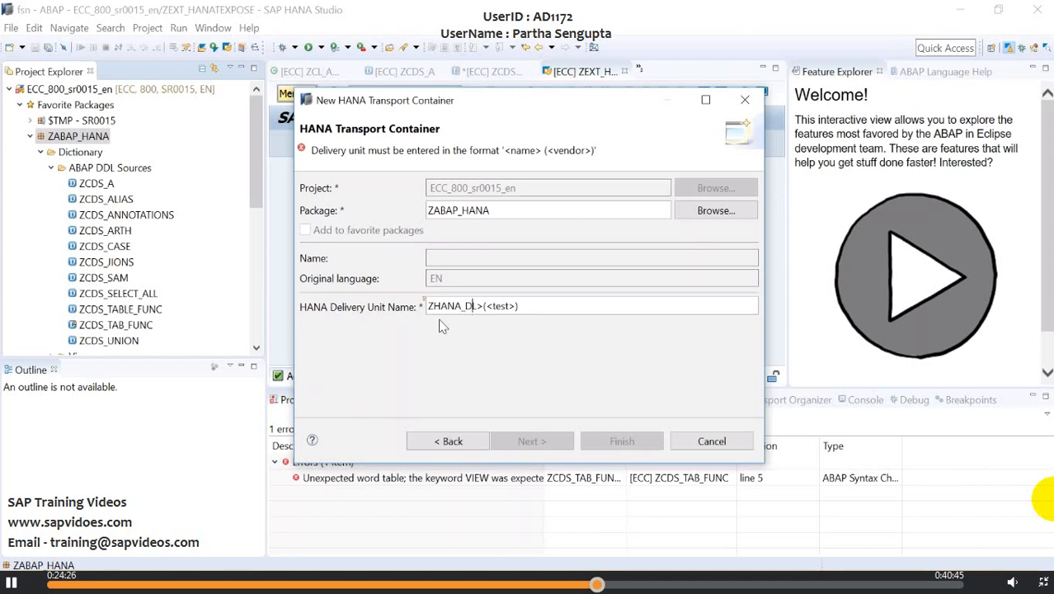
key(BackSpace)
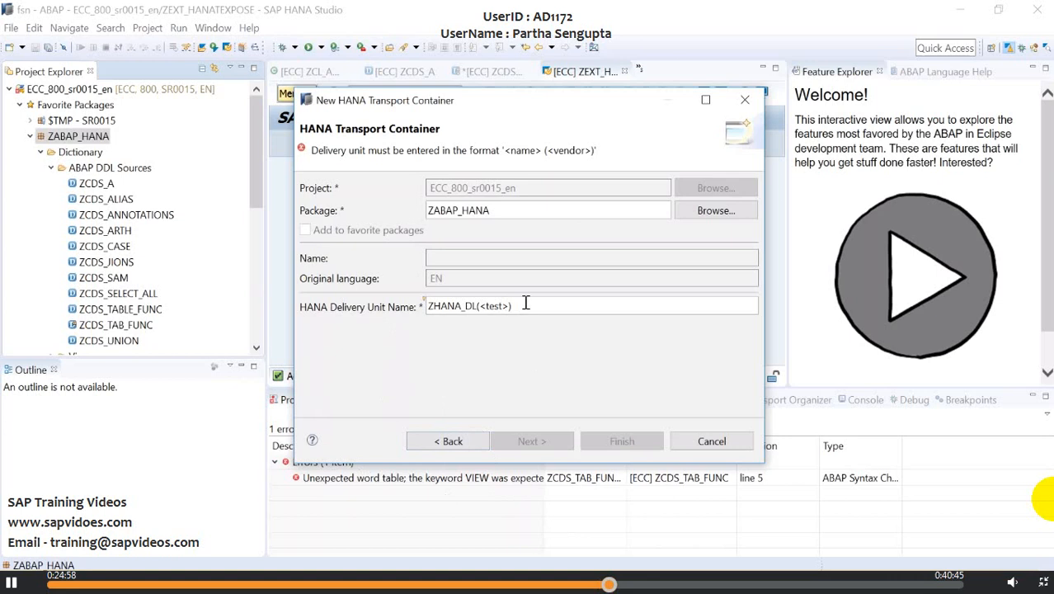
drag(525, 303, 379, 307)
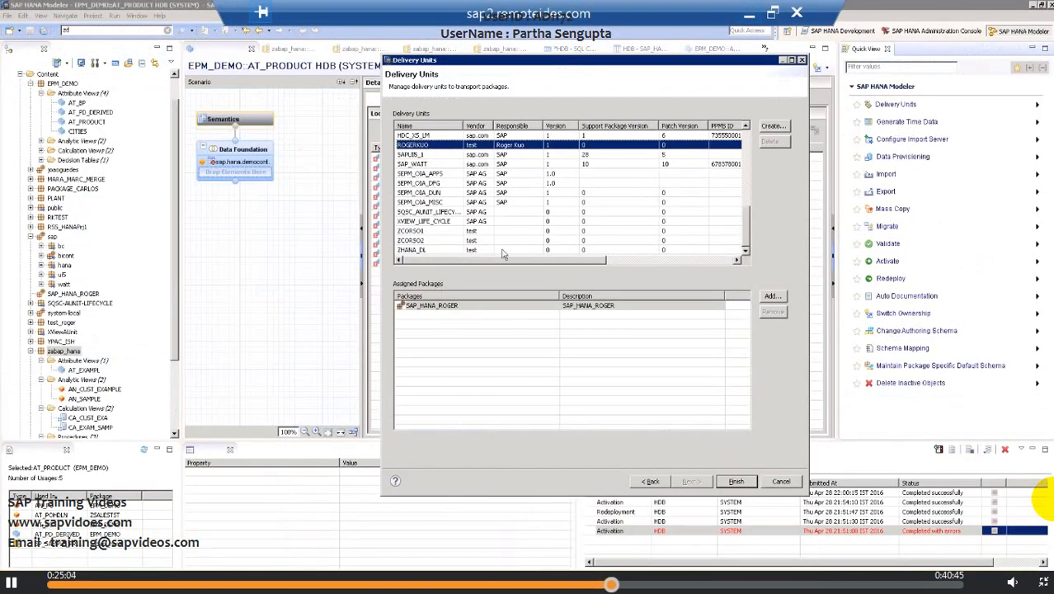
- Examine the packages assigned to the ZHANA_DL delivery unit in SAP HANA Modeler, and switch to the HANA Transport Container slide in Adobe Reader
click(410, 250)
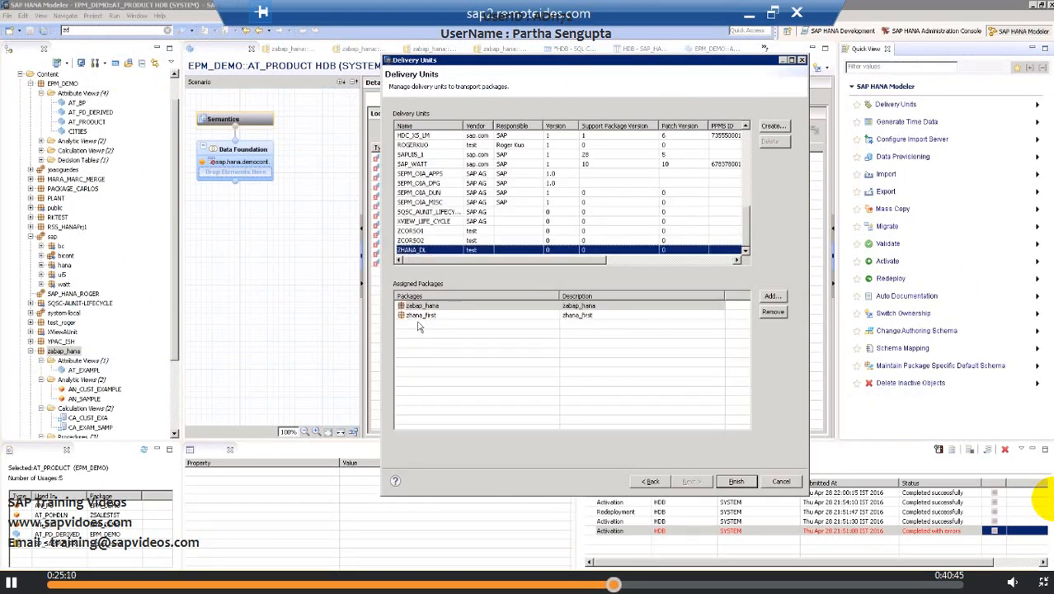
click(417, 317)
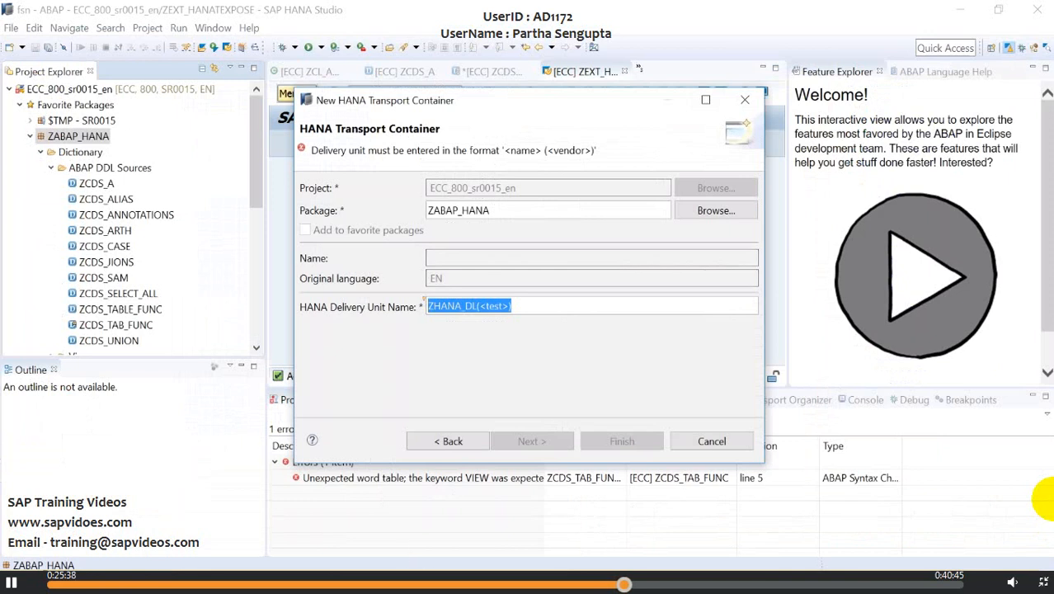
click(430, 582)
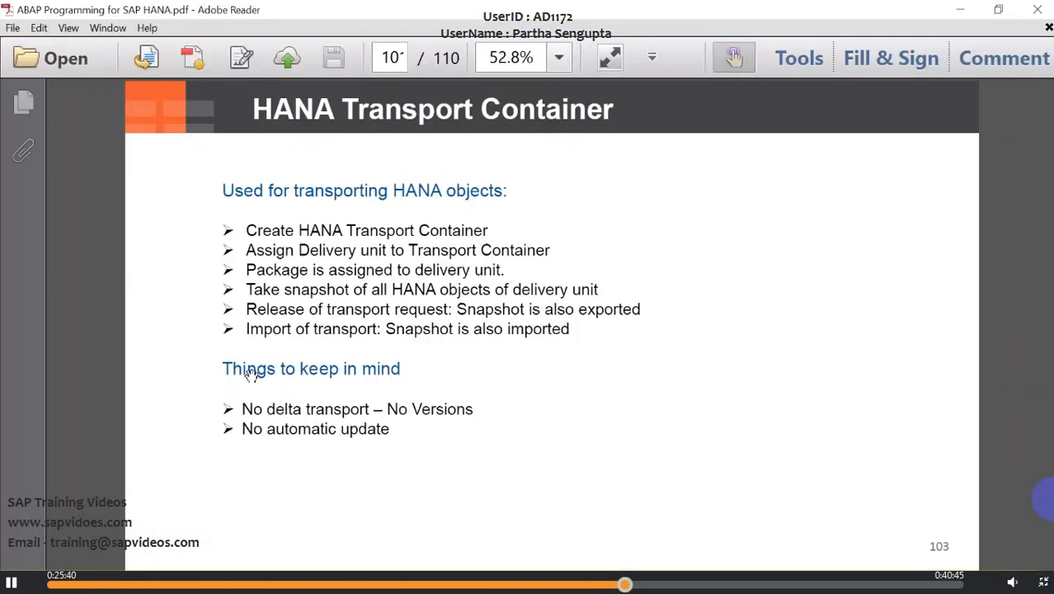